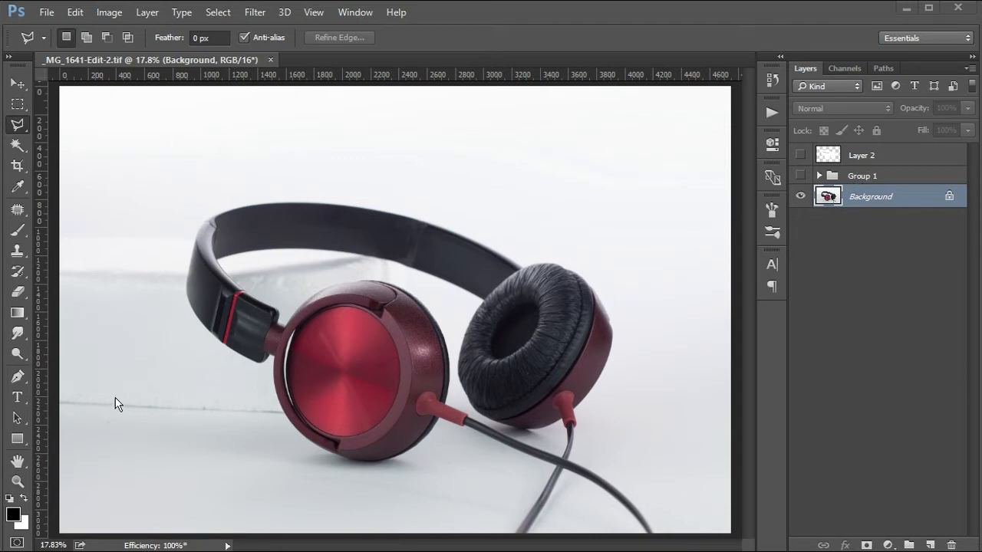
# Start a Pen tool path around the headphones, curving from the front ear cup's lower edge up to the headband joint.
pyautogui.press('p')
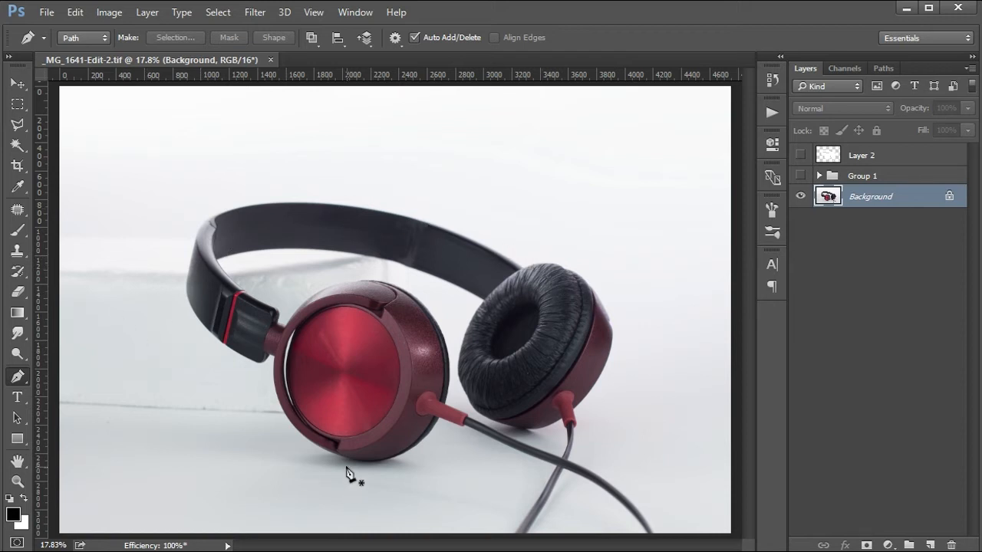
pyautogui.scroll(3, 345, 471)
pyautogui.scroll(1, 340, 470)
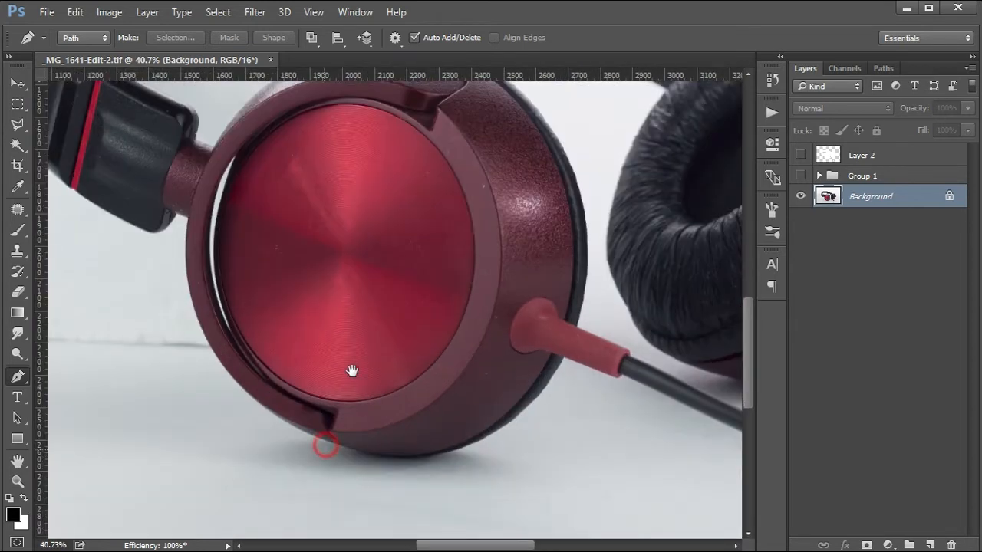
pyautogui.scroll(-2, 351, 368)
pyautogui.click(360, 365)
pyautogui.moveTo(215, 139); pyautogui.dragTo(195, 319)
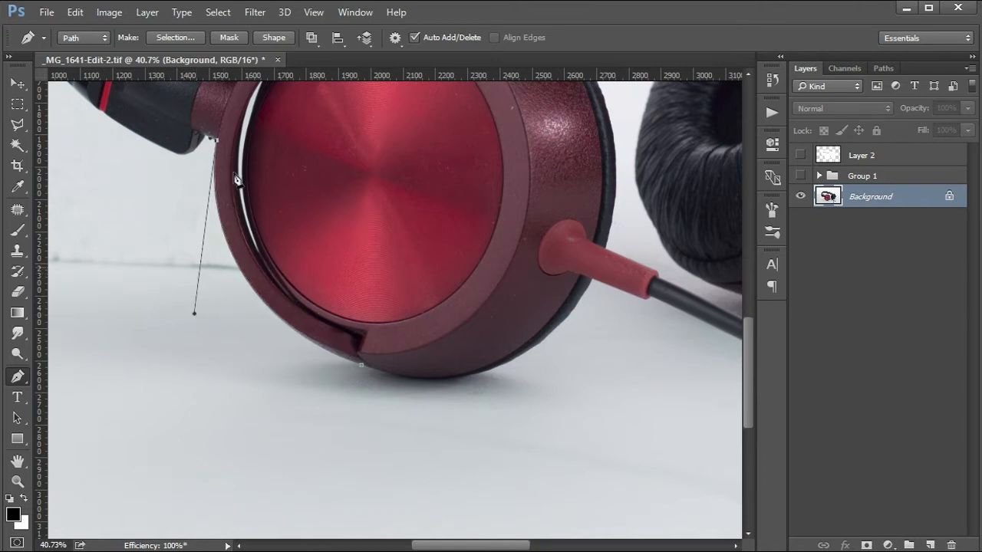
pyautogui.keyDown('alt'); pyautogui.click(208, 141); pyautogui.keyUp('alt')
pyautogui.click(195, 150)
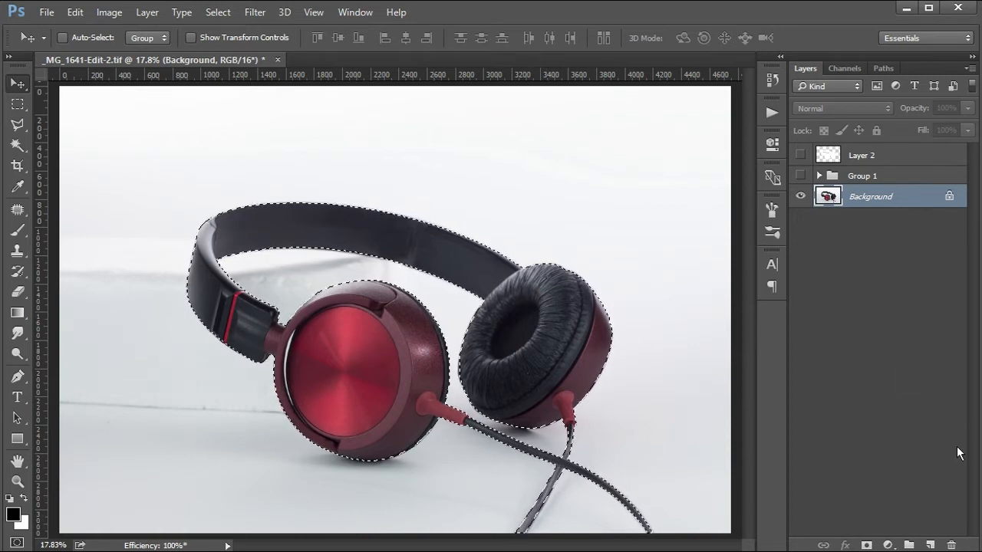
# Fill the headphone selection with white on a new layer, hide that layer and clear the selection.
pyautogui.click(929, 546)
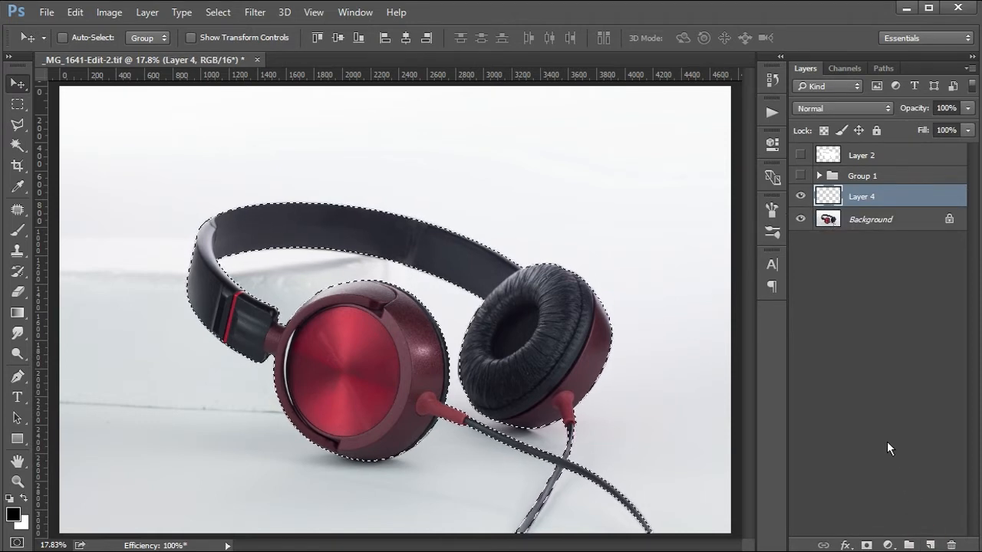
pyautogui.hotkey('ctrl', 'BackSpace')
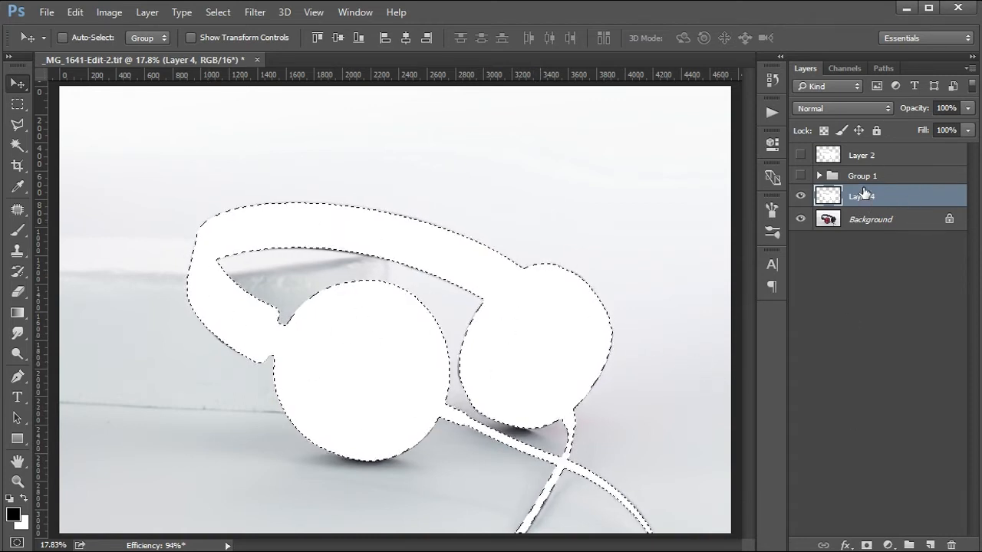
pyautogui.click(800, 196)
pyautogui.hotkey('ctrl', 'd')
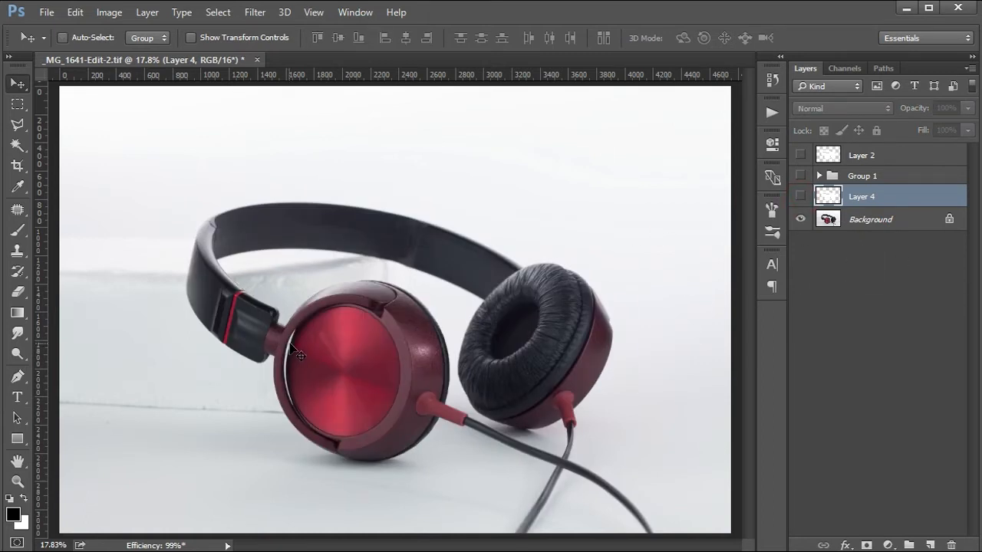
# Load the headphone shape from Layer 4 as a selection and invert it to select the background.
pyautogui.keyDown('ctrl'); pyautogui.click(832, 198); pyautogui.keyUp('ctrl')
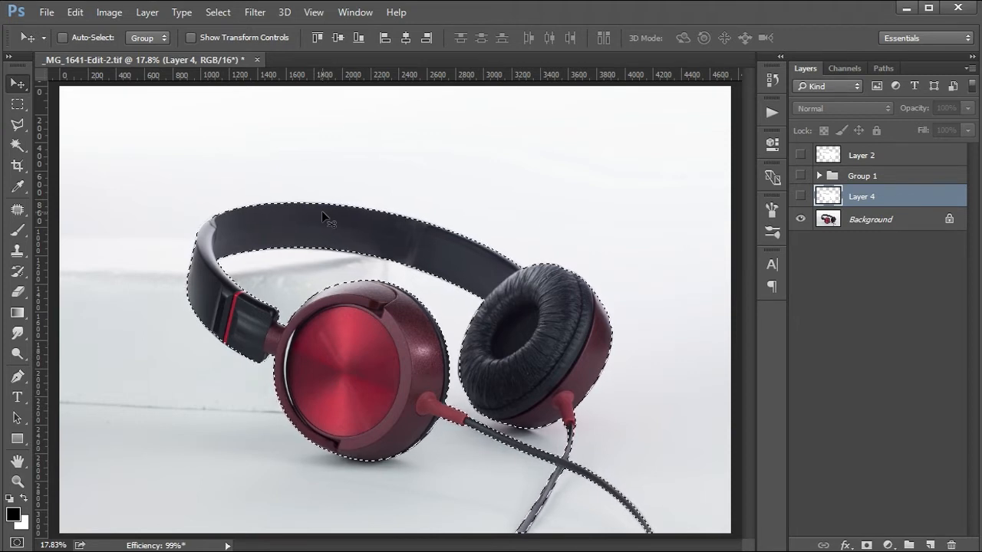
pyautogui.press('ctrl')
pyautogui.hotkey('ctrl', 'shift', 'i')
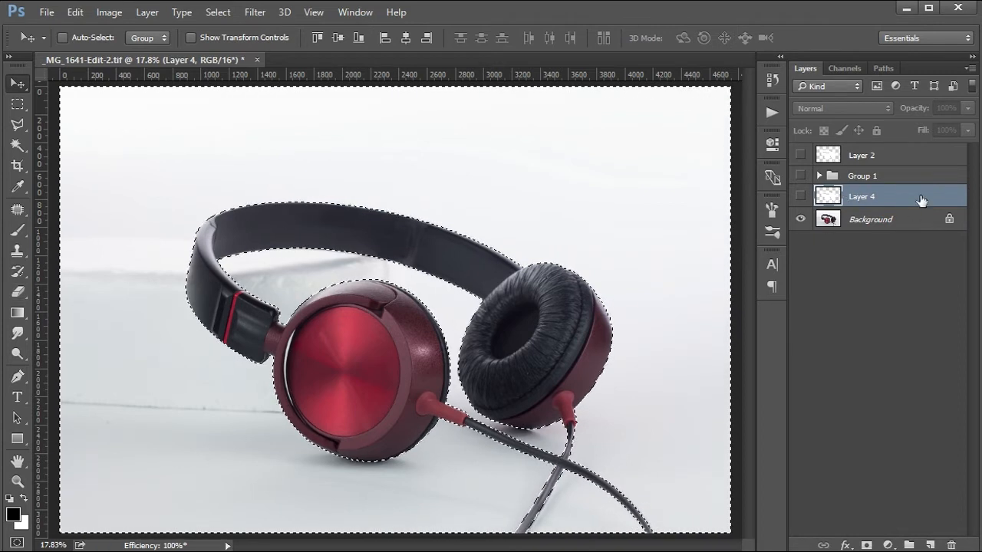
# On a new layer, heal away the dark line beside the front ear cup using a 150 px Content-Aware Spot Healing Brush.
pyautogui.hotkey('ctrl', 'shift', 'alt', 'n')
pyautogui.press('j')
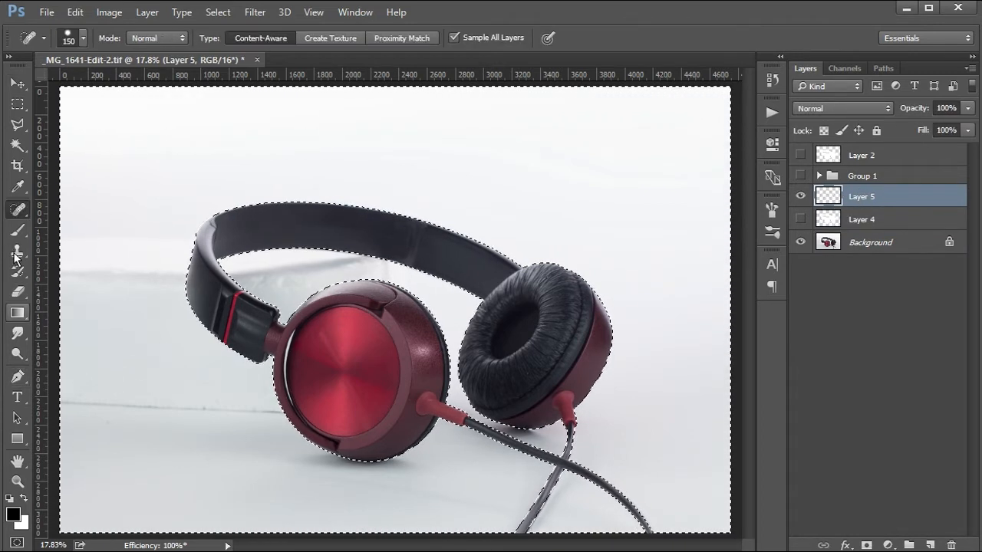
pyautogui.click(17, 212)
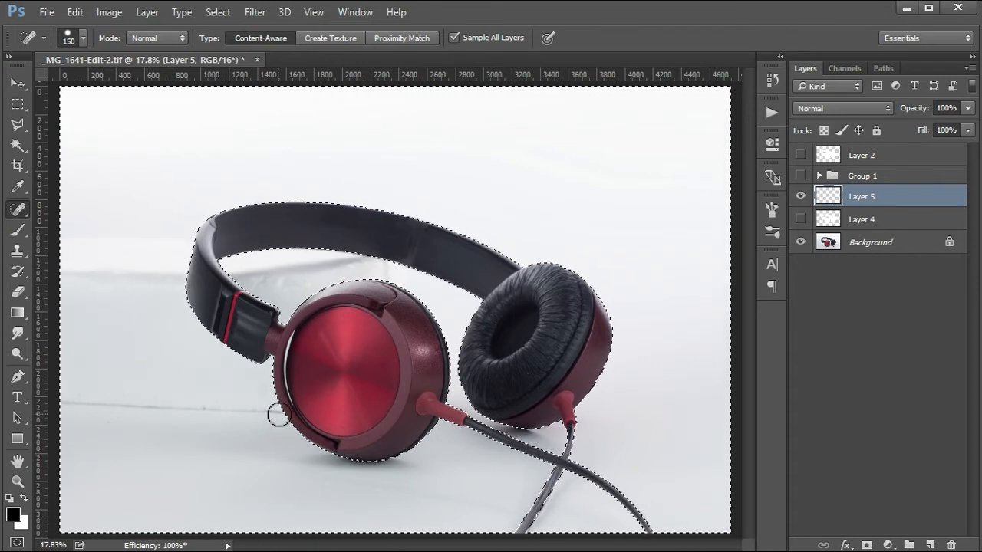
pyautogui.keyDown('shift'); pyautogui.click(66, 406); pyautogui.keyUp('shift')
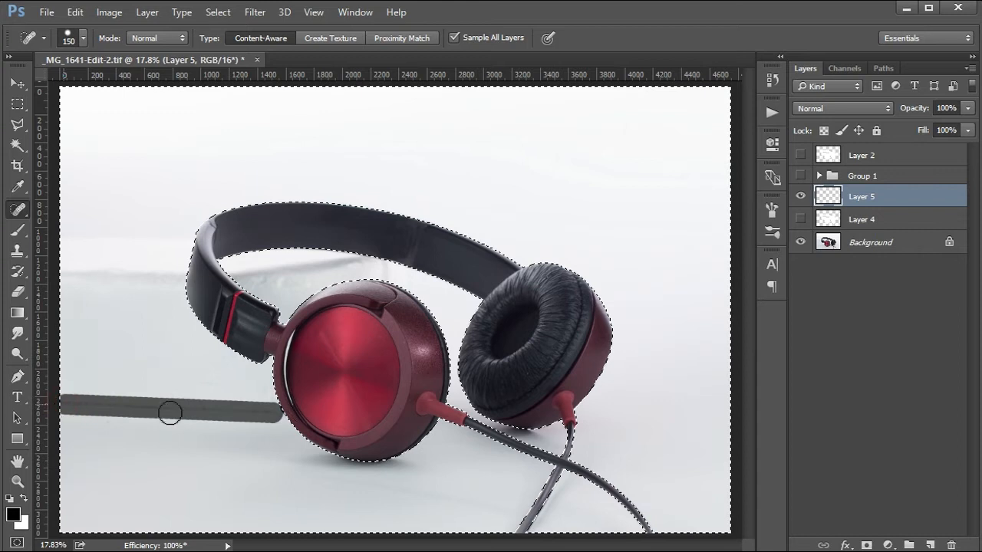
# Clone clean background over the box's upper edge behind the headphones with a 100 px Clone Stamp at 20% flow, and clear the selection.
pyautogui.click(18, 250)
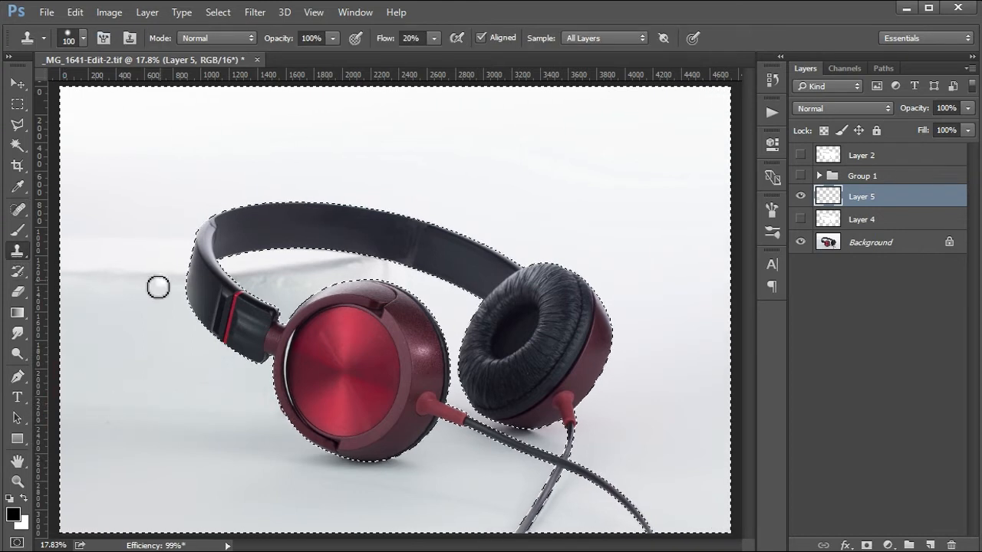
pyautogui.keyDown('alt'); pyautogui.click(177, 273); pyautogui.keyUp('alt')
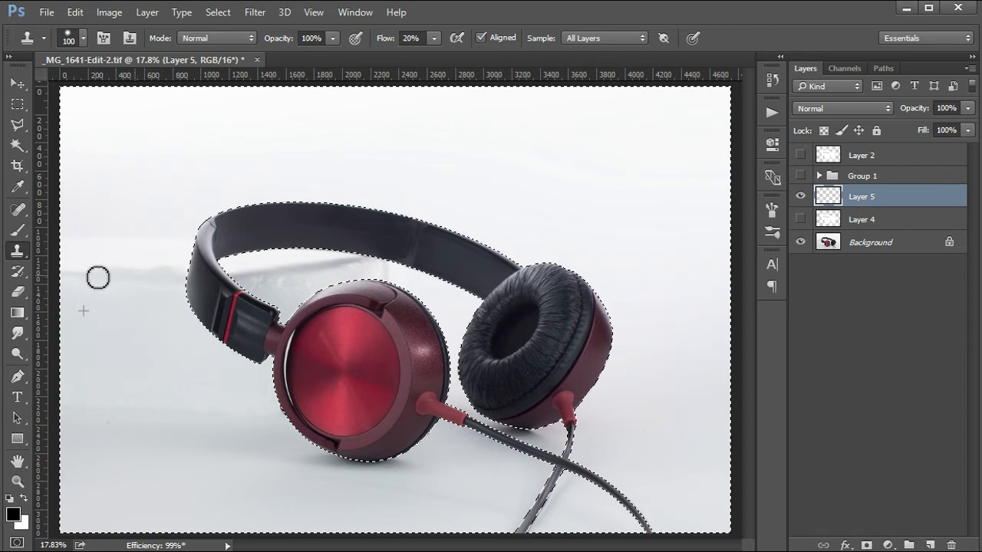
pyautogui.keyDown('alt'); pyautogui.click(106, 329); pyautogui.keyUp('alt')
pyautogui.moveTo(84, 279); pyautogui.dragTo(66, 273)
pyautogui.moveTo(130, 278); pyautogui.dragTo(176, 285)
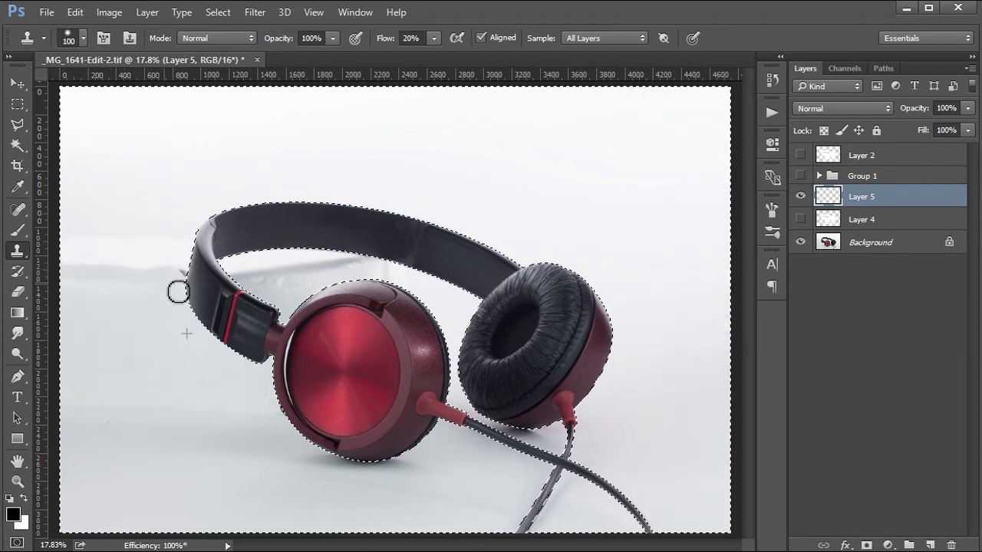
pyautogui.keyDown('alt'); pyautogui.click(81, 254); pyautogui.keyUp('alt')
pyautogui.moveTo(94, 274)
pyautogui.mouseDown()
pyautogui.moveTo(105, 278)
pyautogui.moveTo(80, 274)
pyautogui.moveTo(175, 278)
pyautogui.moveTo(81, 276)
pyautogui.mouseUp()
pyautogui.keyDown('alt'); pyautogui.click(197, 154); pyautogui.keyUp('alt')
pyautogui.moveTo(240, 291)
pyautogui.mouseDown()
pyautogui.moveTo(389, 270)
pyautogui.moveTo(321, 289)
pyautogui.moveTo(282, 319)
pyautogui.moveTo(291, 316)
pyautogui.moveTo(244, 285)
pyautogui.mouseUp()
pyautogui.hotkey('ctrl', 'd')
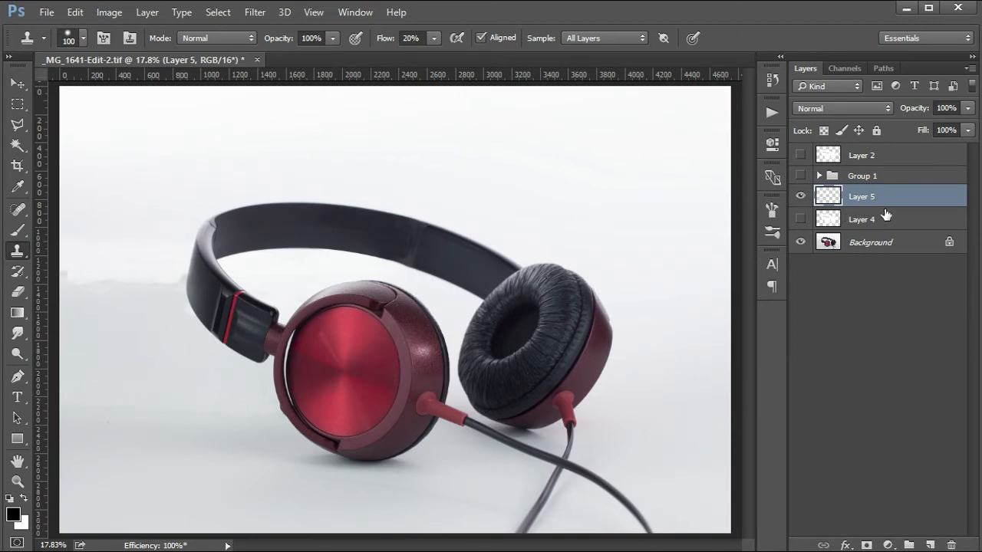
# Duplicate the Background layer within the same document.
pyautogui.click(859, 244)
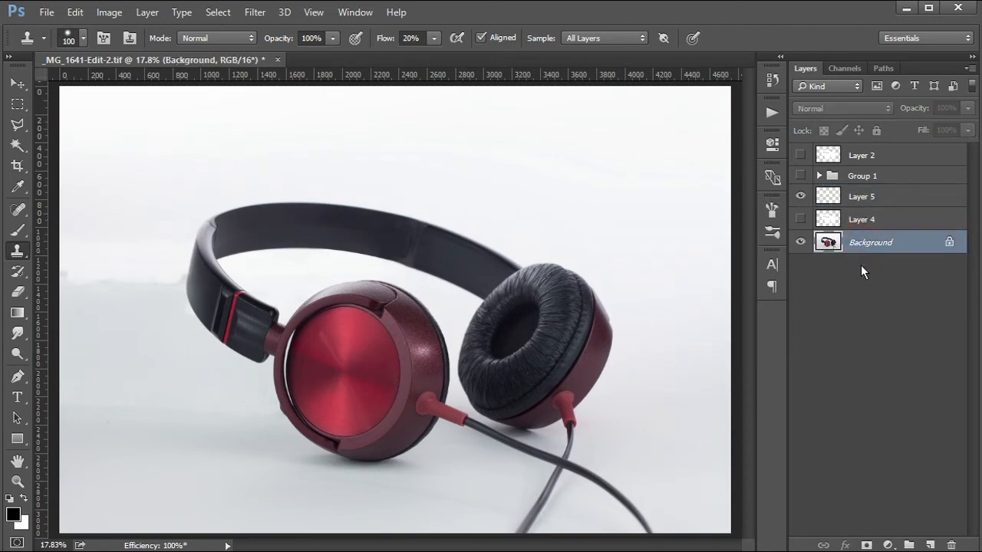
pyautogui.rightClick(873, 244)
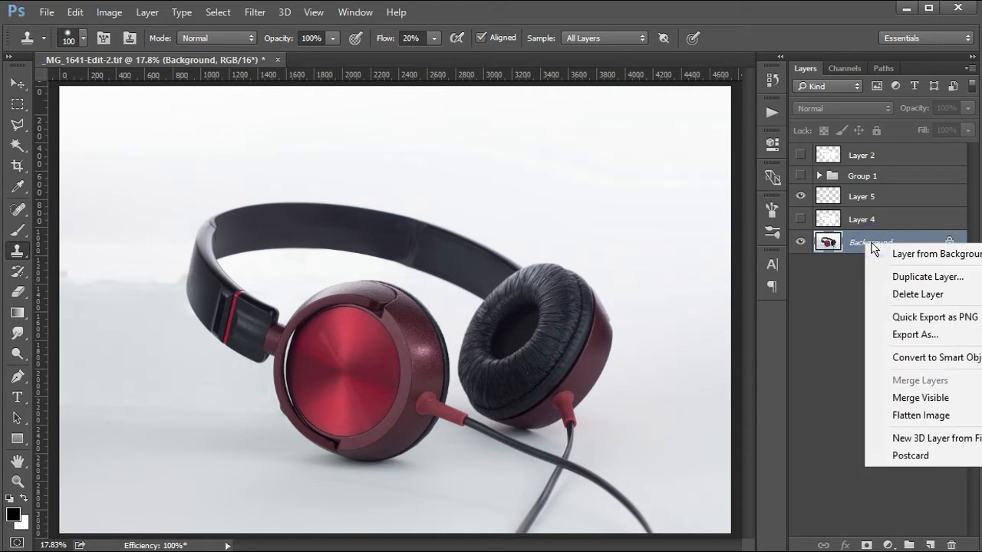
pyautogui.click(895, 275)
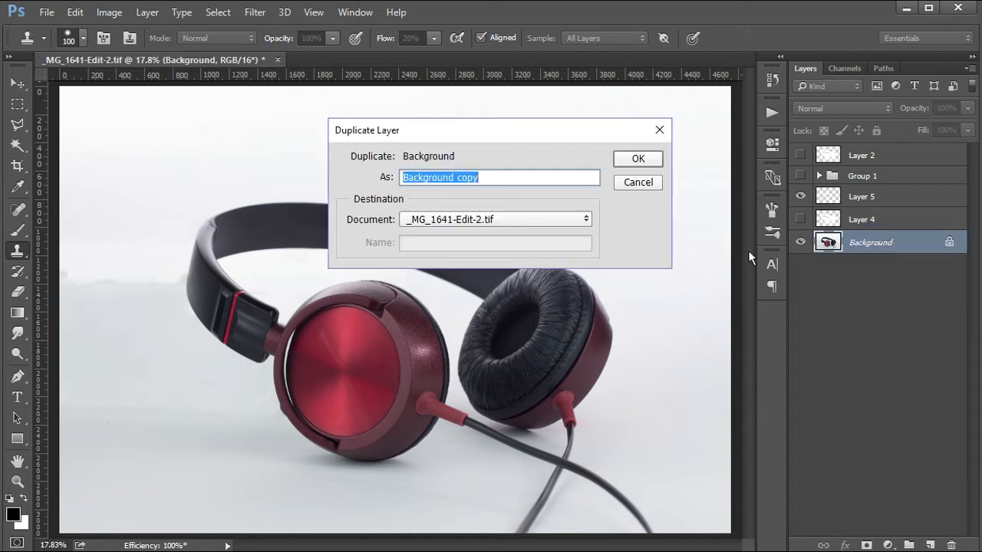
pyautogui.click(625, 164)
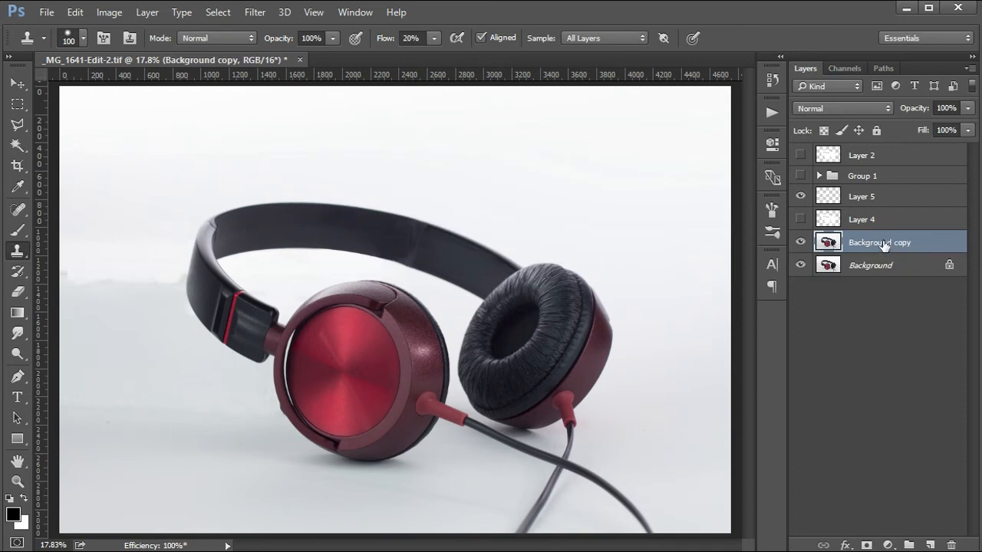
# Move Layer 4 above Layer 5 and merge Layer 5 with the Background copy.
pyautogui.moveTo(859, 221); pyautogui.dragTo(857, 190)
pyautogui.click(858, 228)
pyautogui.keyDown('shift'); pyautogui.click(859, 243); pyautogui.keyUp('shift')
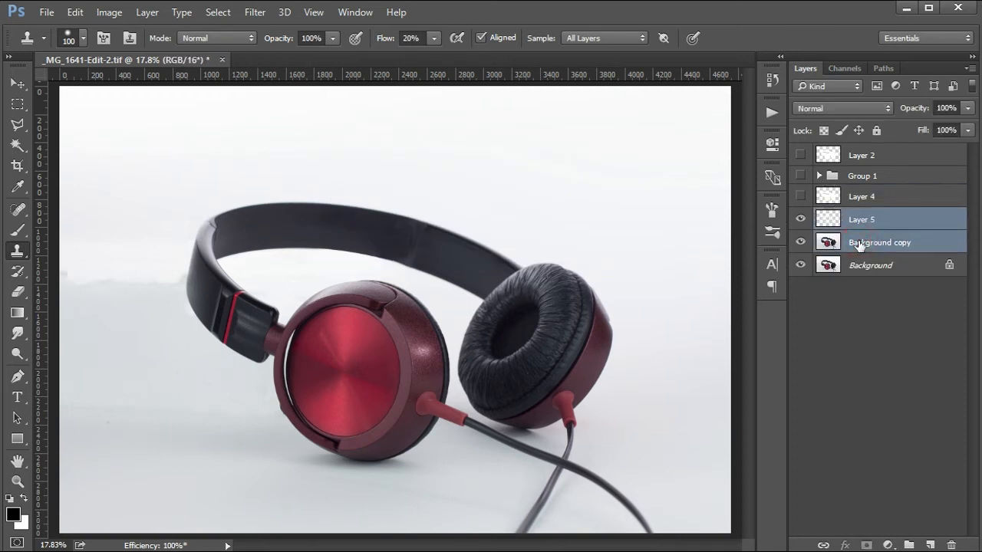
pyautogui.hotkey('ctrl', 'e')
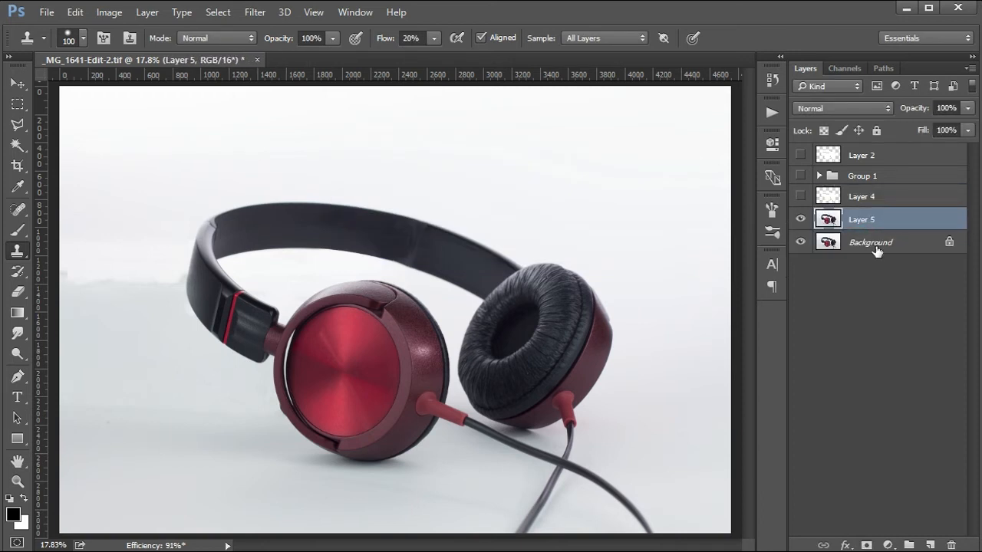
# Duplicate the merged Layer 5 within the same document, with the Brush tool active.
pyautogui.press('b')
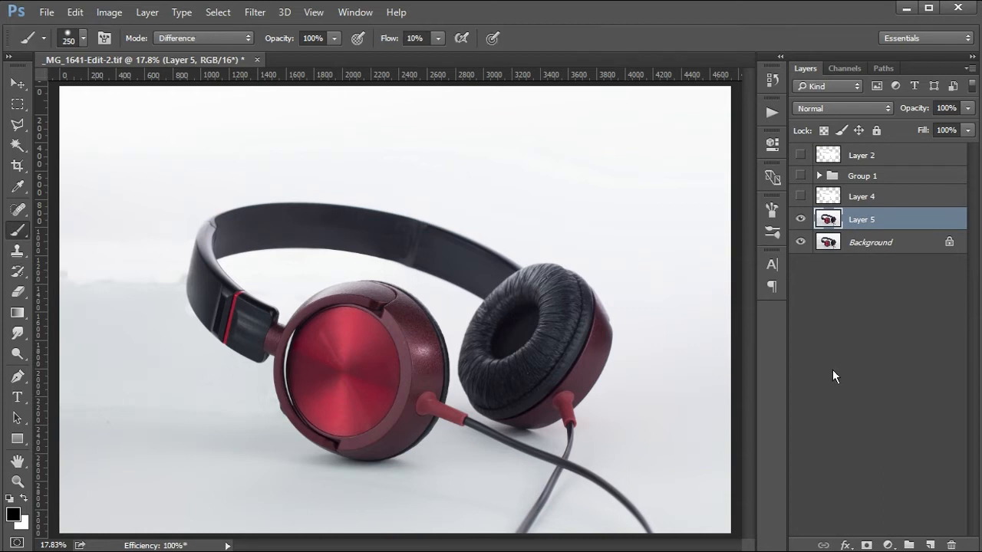
pyautogui.rightClick(875, 227)
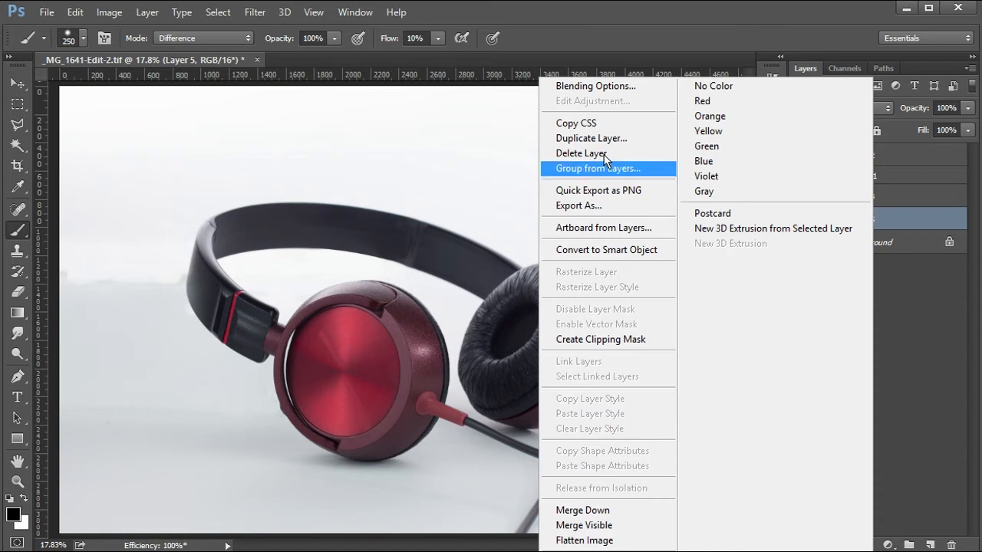
pyautogui.click(605, 139)
pyautogui.click(624, 165)
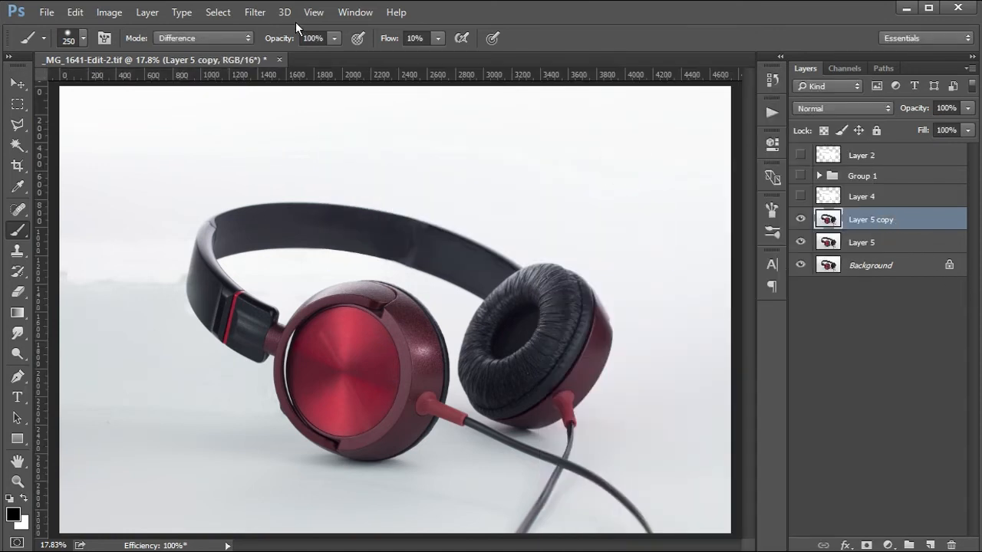
# Apply a Gaussian Blur with a 48.3 pixel radius to the Layer 5 copy.
pyautogui.click(254, 12)
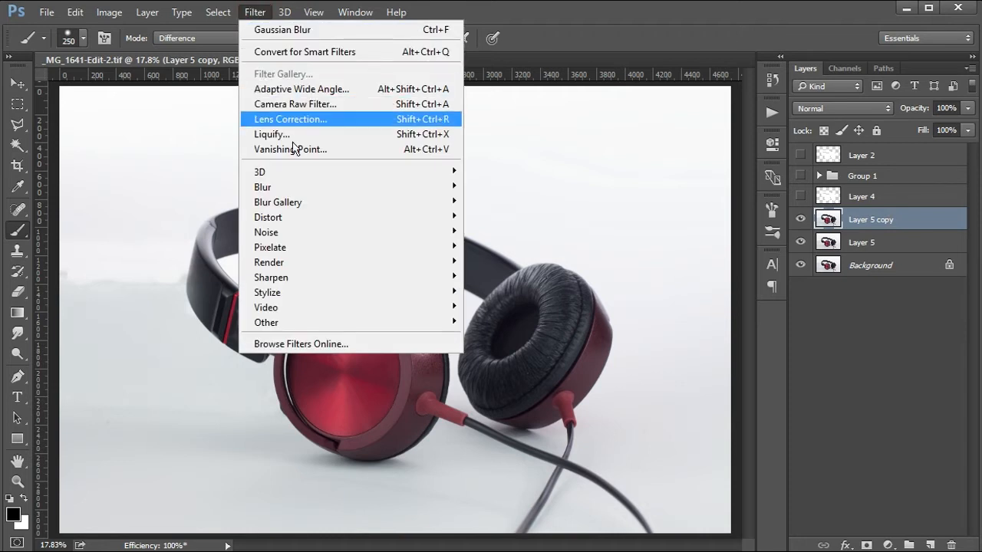
pyautogui.moveTo(309, 197)
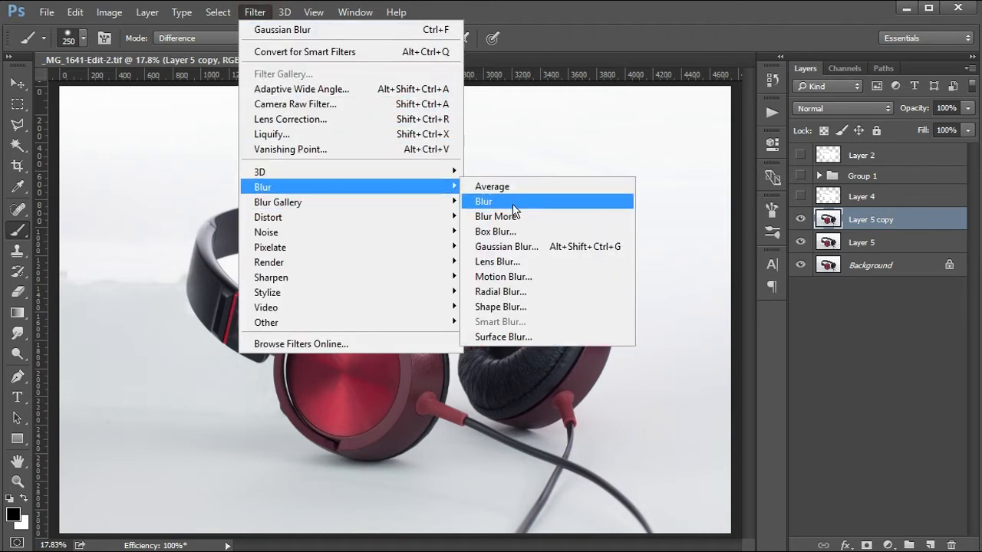
pyautogui.click(512, 247)
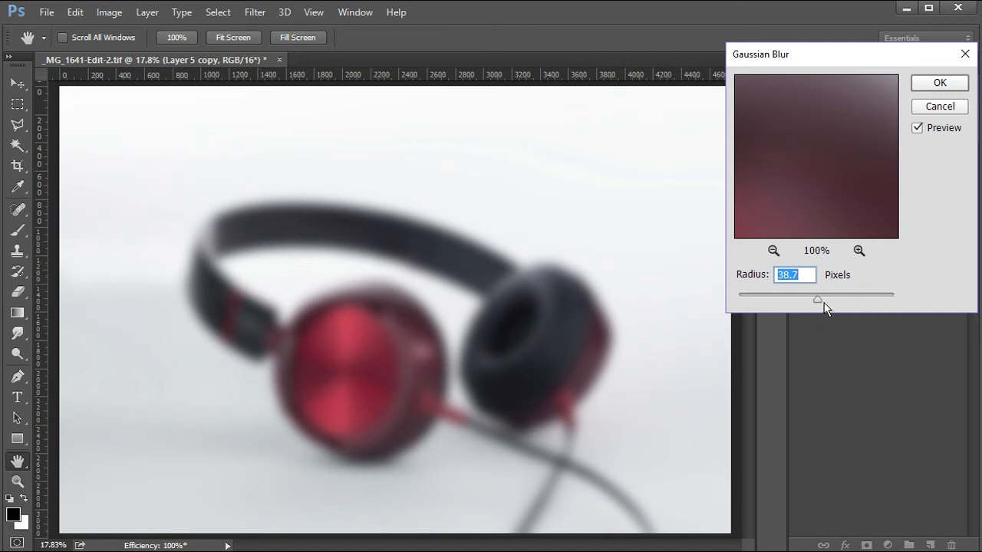
pyautogui.moveTo(818, 301); pyautogui.dragTo(781, 303)
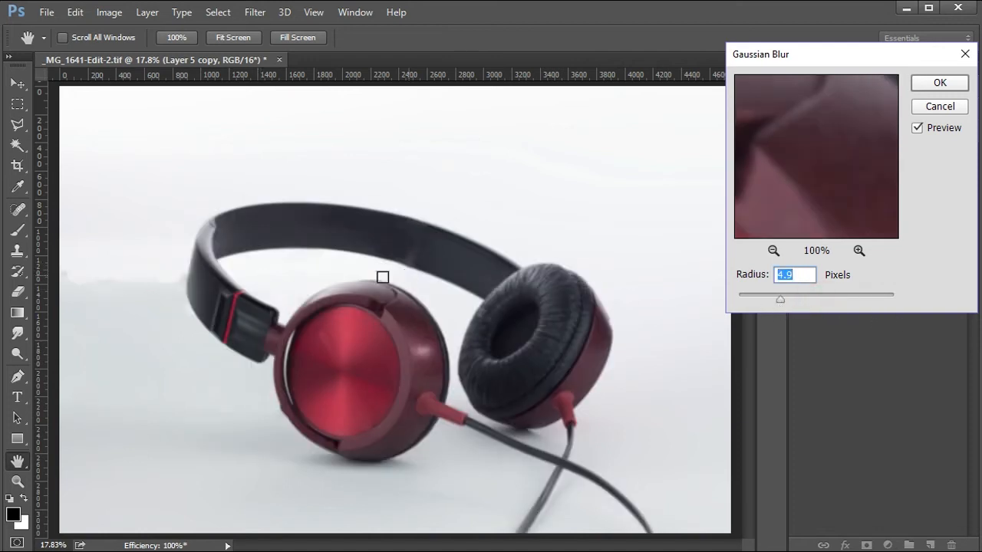
pyautogui.moveTo(782, 301); pyautogui.dragTo(822, 300)
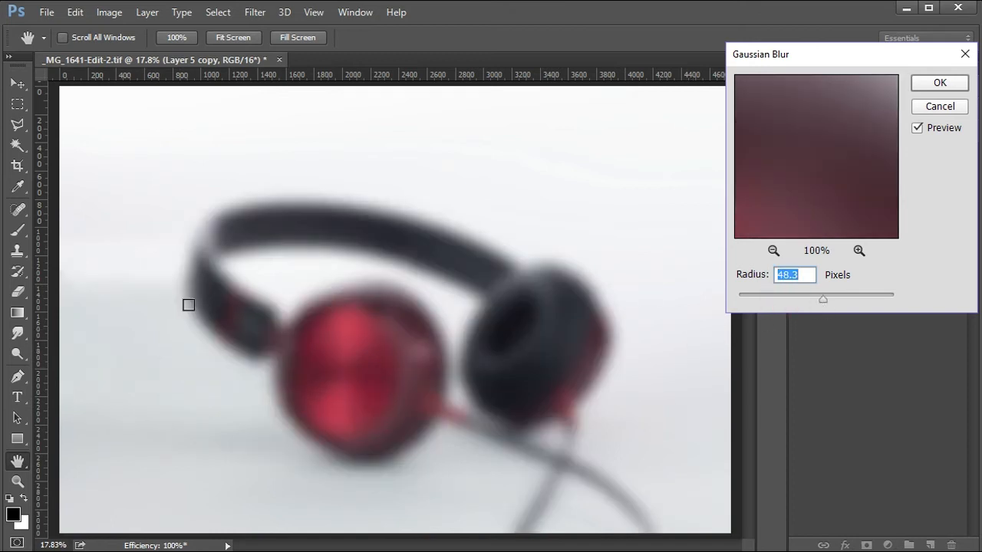
pyautogui.click(940, 83)
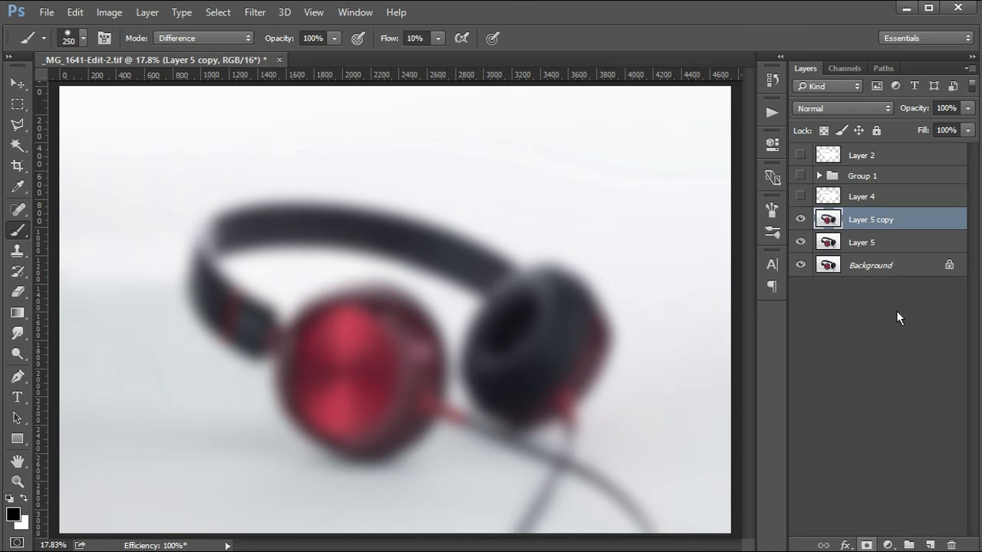
# Add a black mask to Layer 5 copy and paint white at 10% flow over the rough background transitions beside the headphones.
pyautogui.keyDown('alt'); pyautogui.click(867, 545); pyautogui.keyUp('alt')
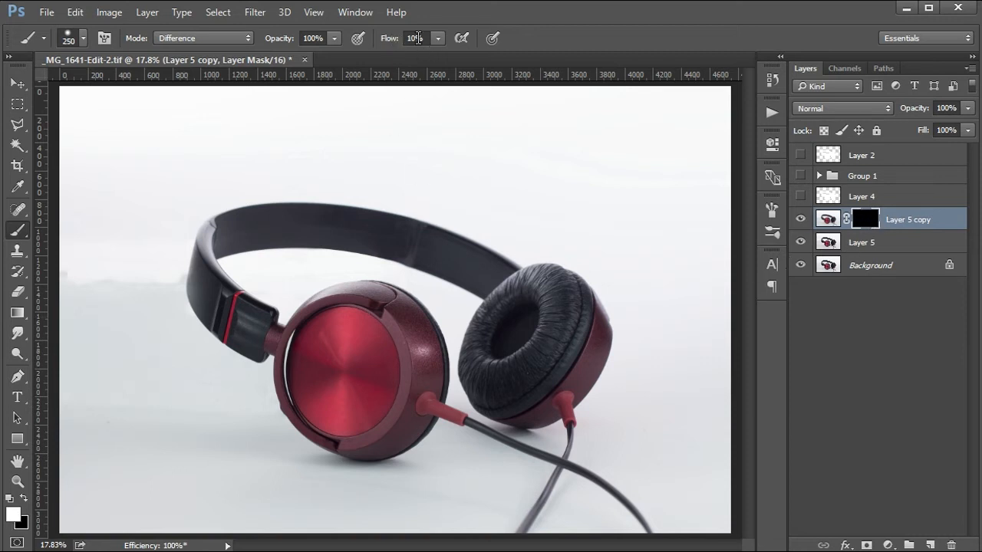
pyautogui.moveTo(134, 286); pyautogui.dragTo(73, 281)
pyautogui.click(146, 304)
pyautogui.click(169, 275)
pyautogui.click(158, 410)
# Compare the background with and without the blurred Layer 5 copy, and make that layer's image active instead of its mask.
pyautogui.click(800, 221)
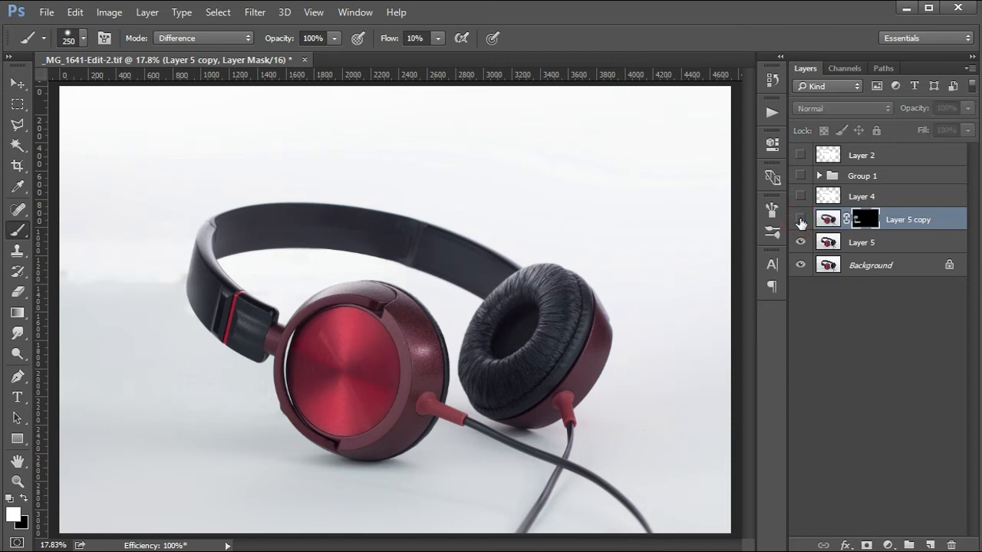
pyautogui.click(800, 221)
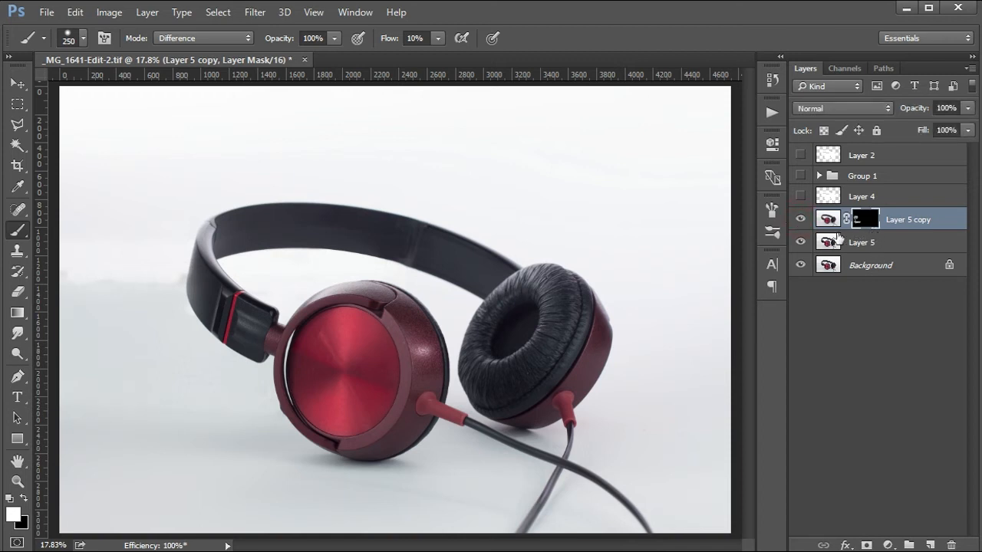
pyautogui.click(892, 223)
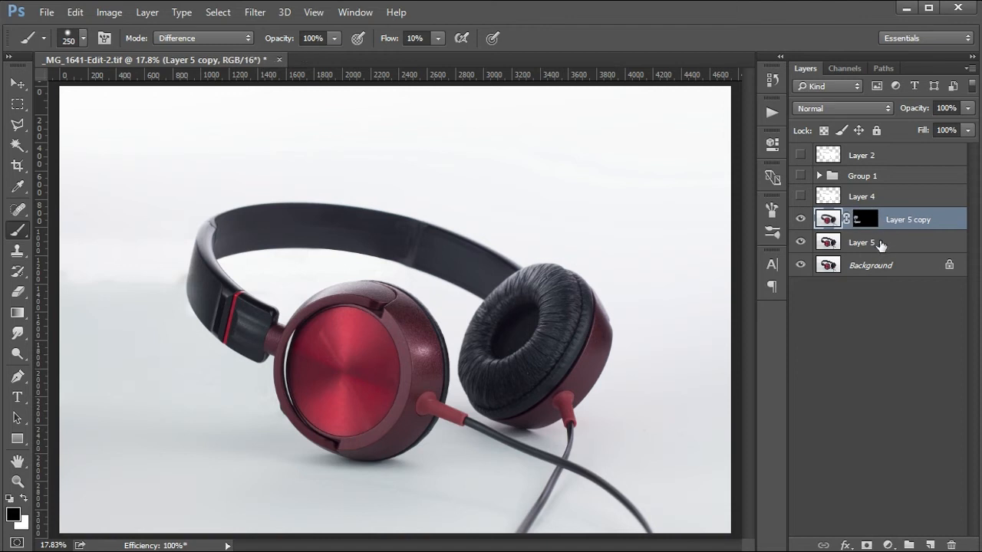
# Merge Layer 5 copy with Layer 5 and raise the merged layer's Whites to +100 with the Camera Raw Filter.
pyautogui.keyDown('shift'); pyautogui.click(880, 244); pyautogui.keyUp('shift')
pyautogui.hotkey('ctrl', 'e')
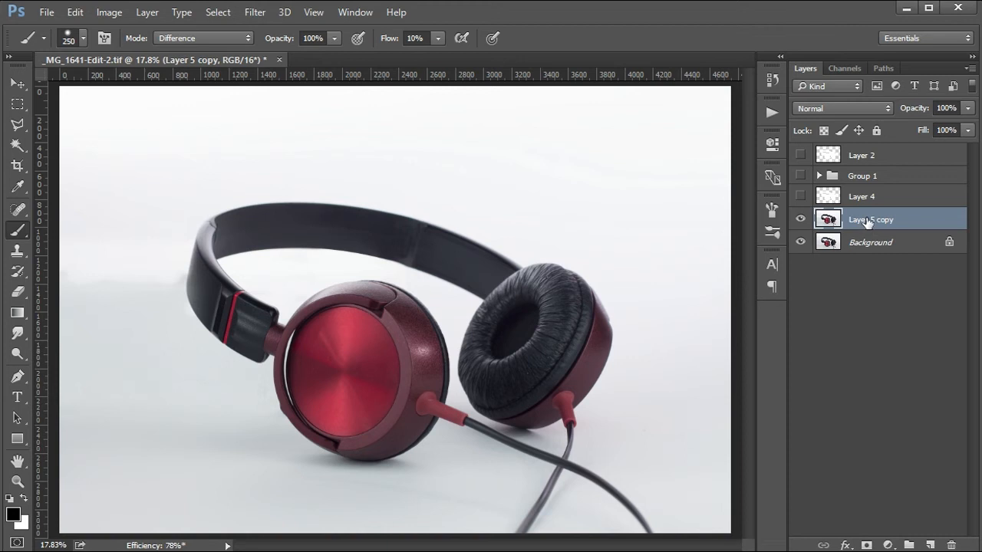
pyautogui.click(256, 12)
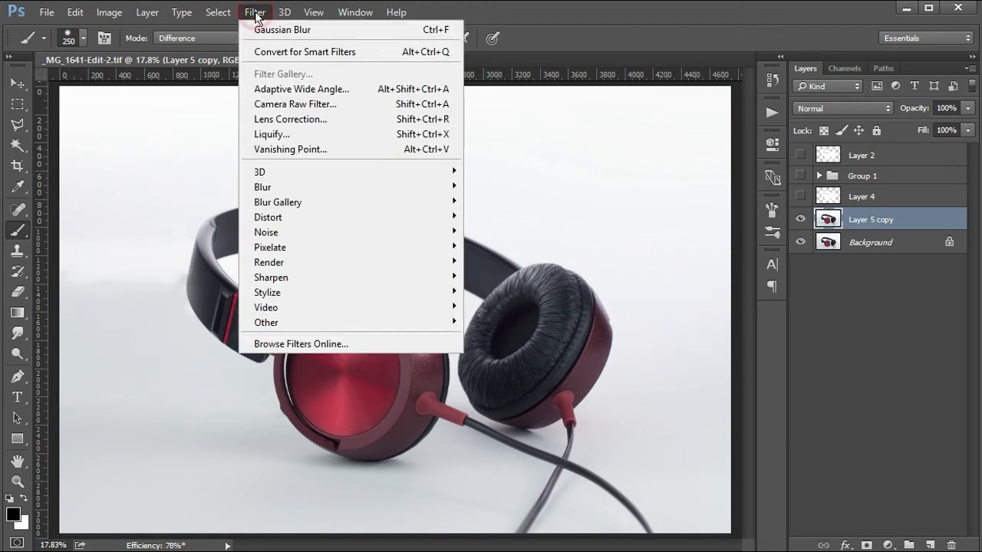
pyautogui.click(296, 105)
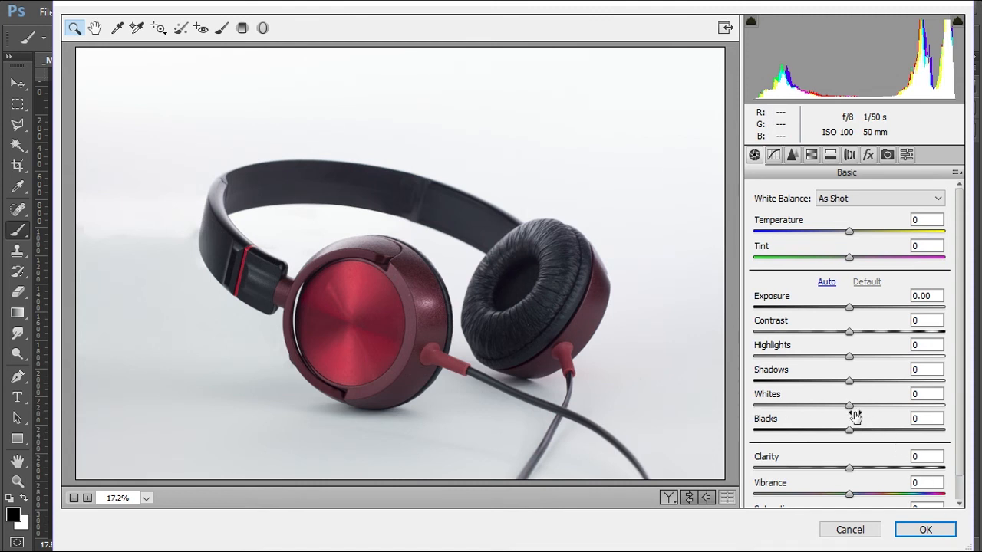
pyautogui.moveTo(849, 407); pyautogui.dragTo(970, 422)
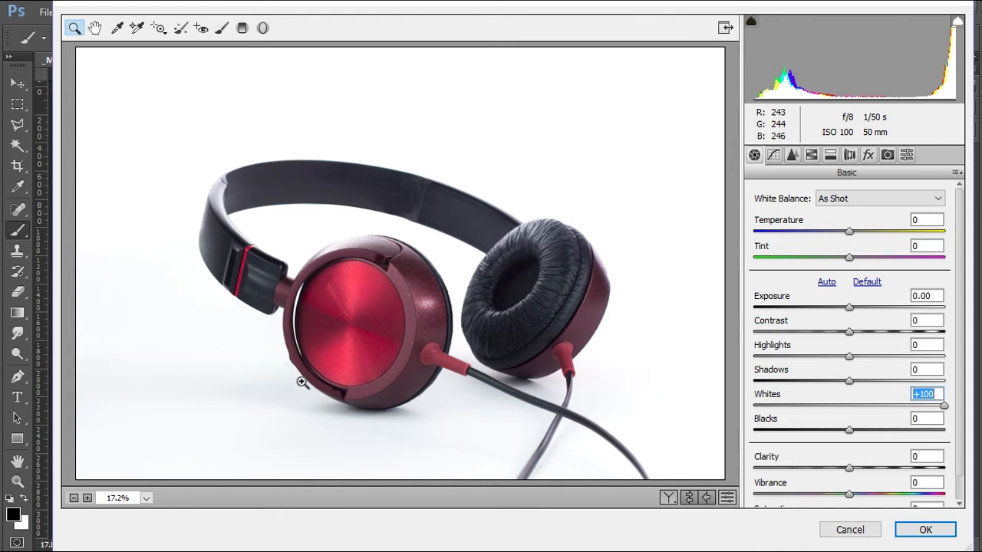
pyautogui.click(925, 529)
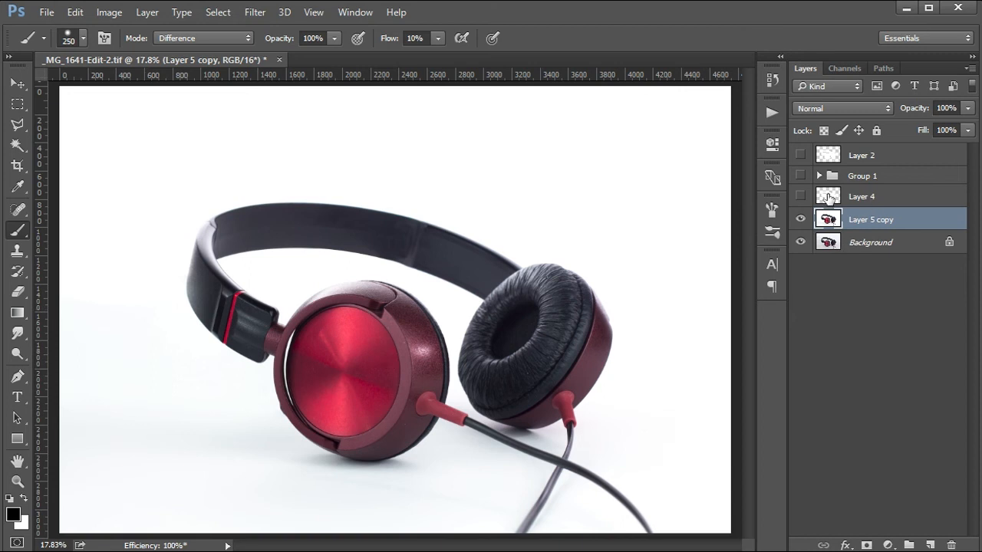
# Mask the headphones out of Layer 5 copy using the headphone outline selection, and compare the image with and without that layer.
pyautogui.keyDown('ctrl'); pyautogui.click(828, 220); pyautogui.keyUp('ctrl')
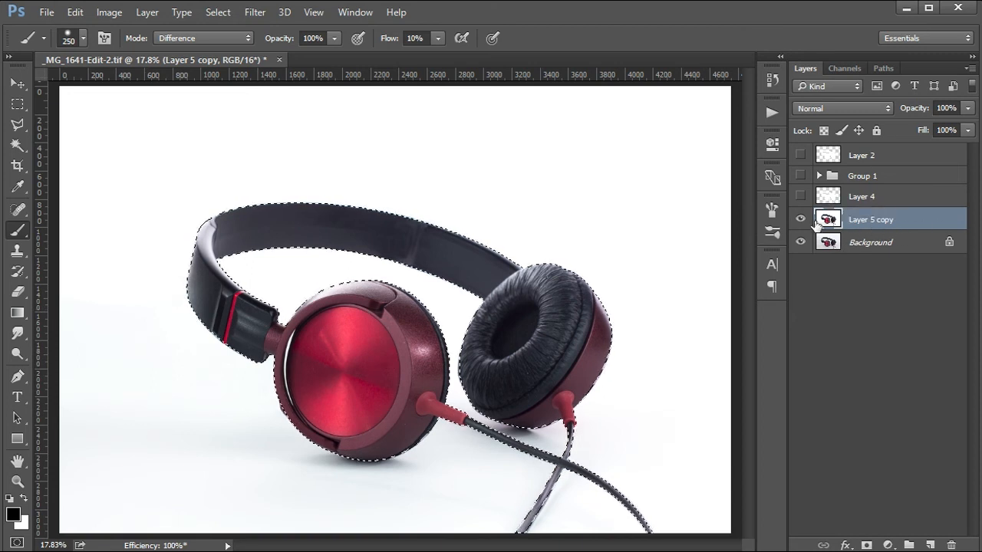
pyautogui.click(867, 545)
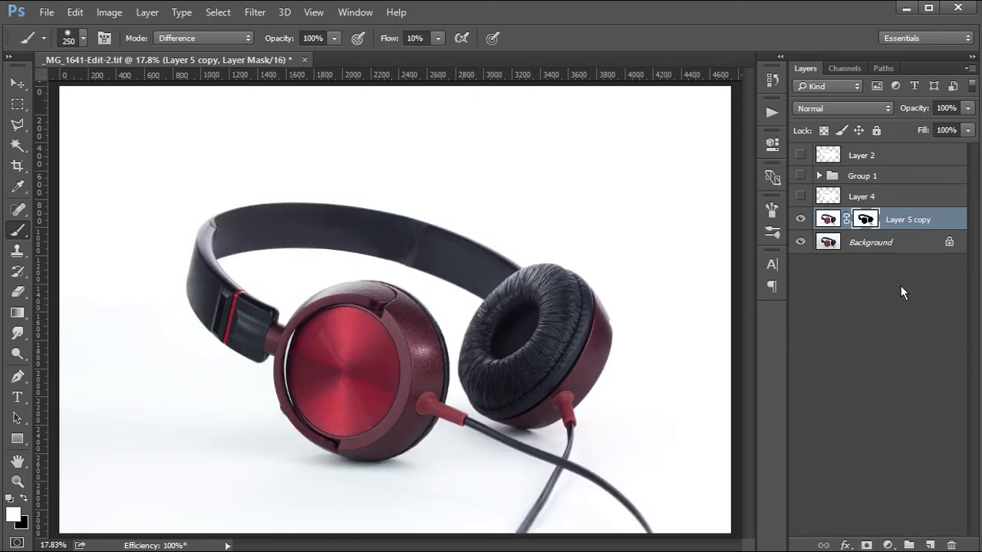
pyautogui.click(801, 220)
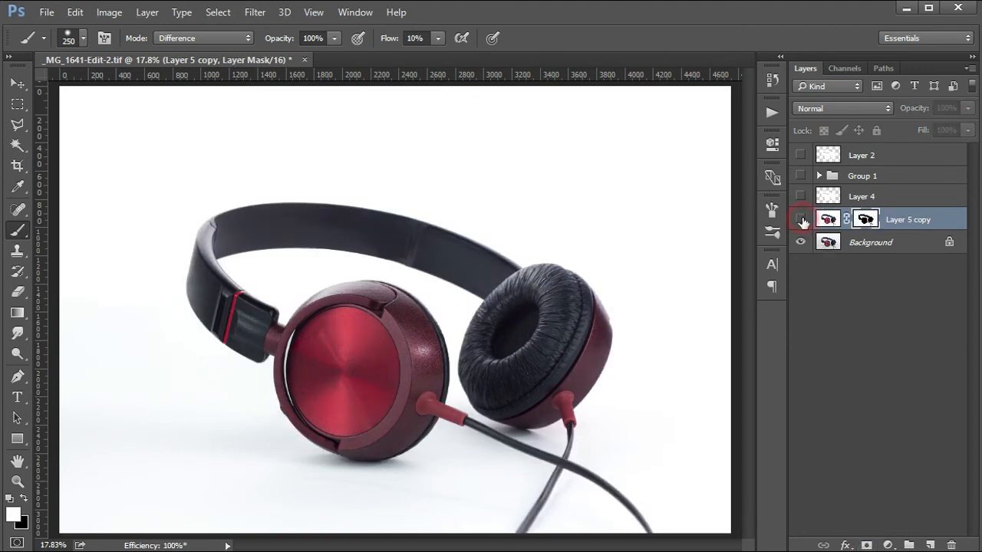
pyautogui.click(801, 220)
pyautogui.click(801, 220)
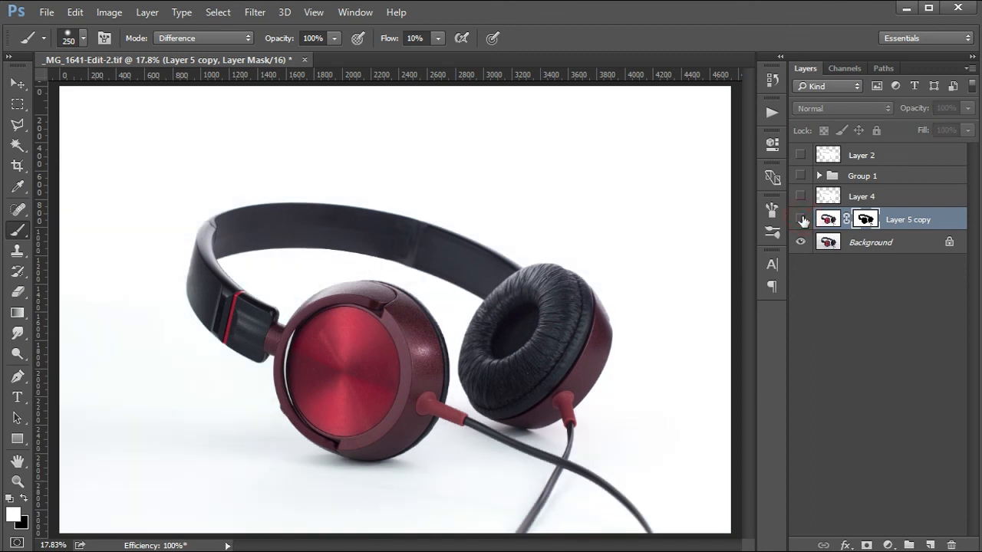
pyautogui.click(800, 220)
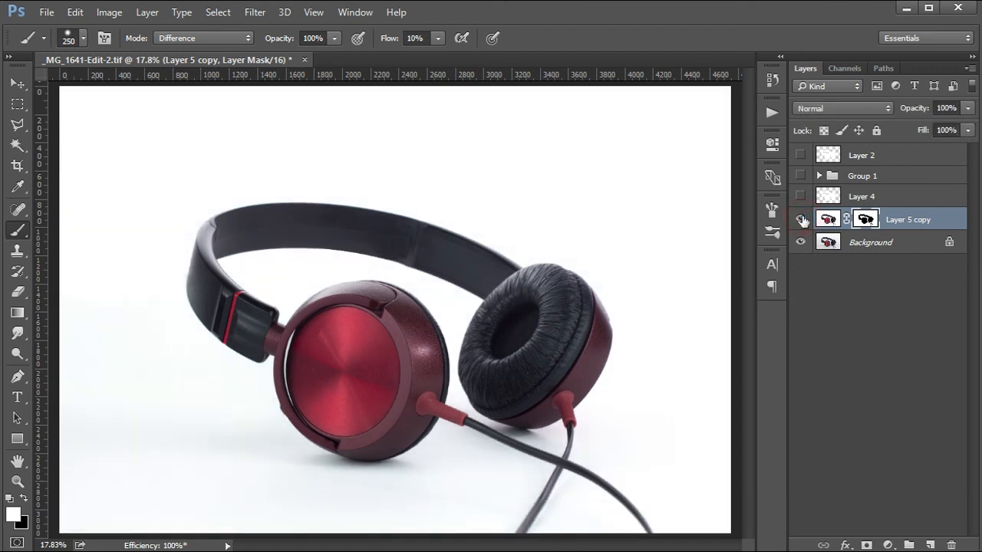